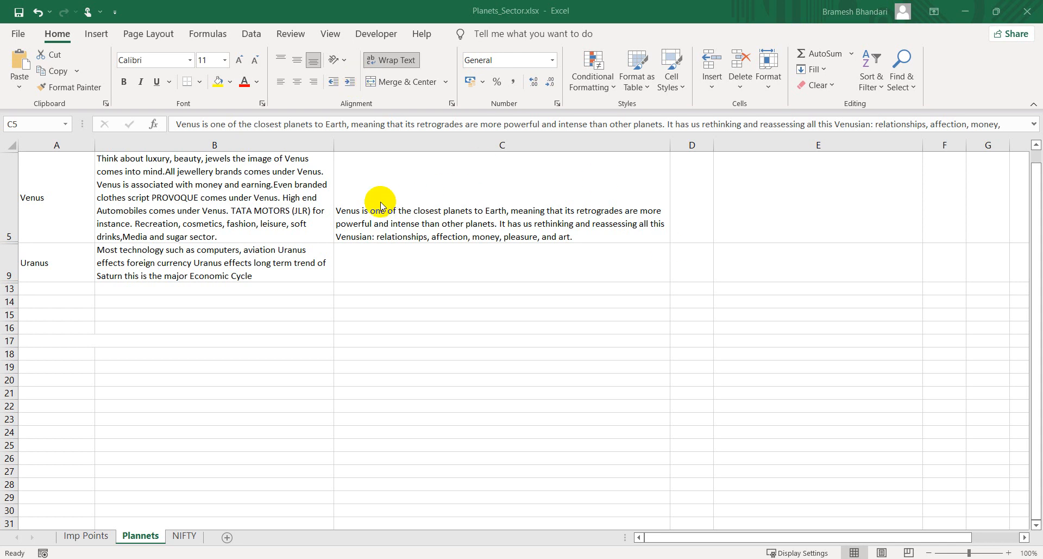
Step: Review the Venus retrograde and sector notes, then move to the NIFTY sheet
click(369, 214)
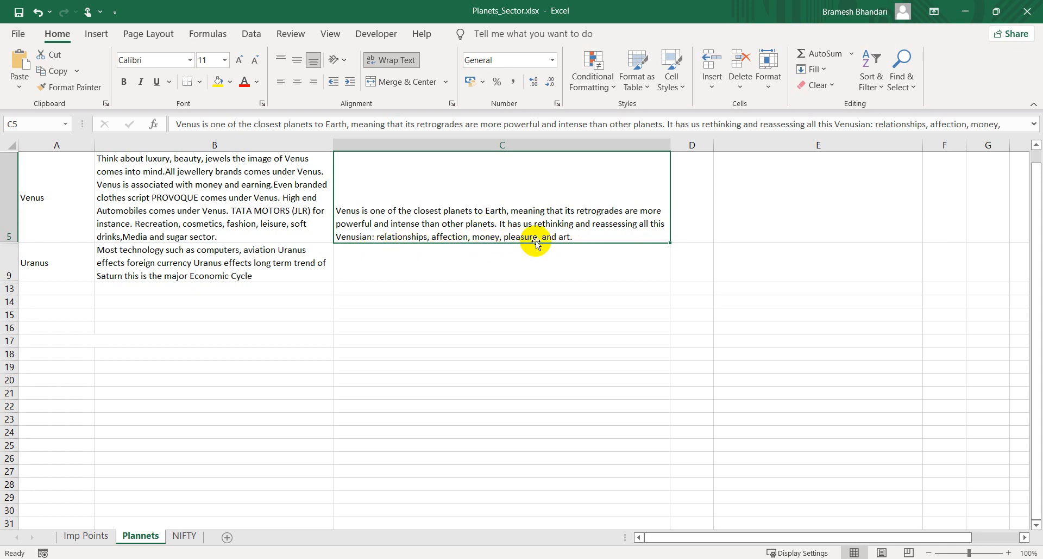
click(149, 172)
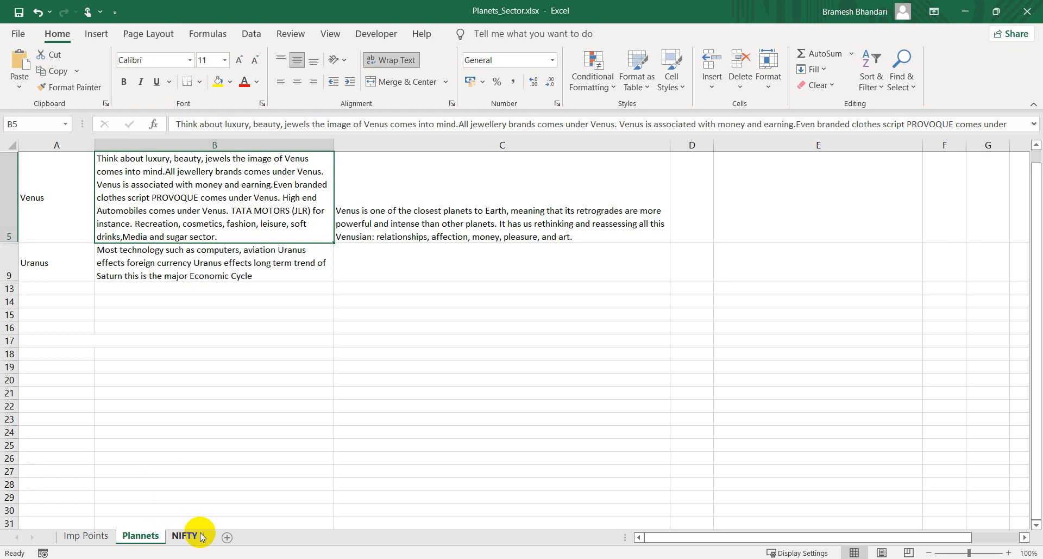
click(184, 536)
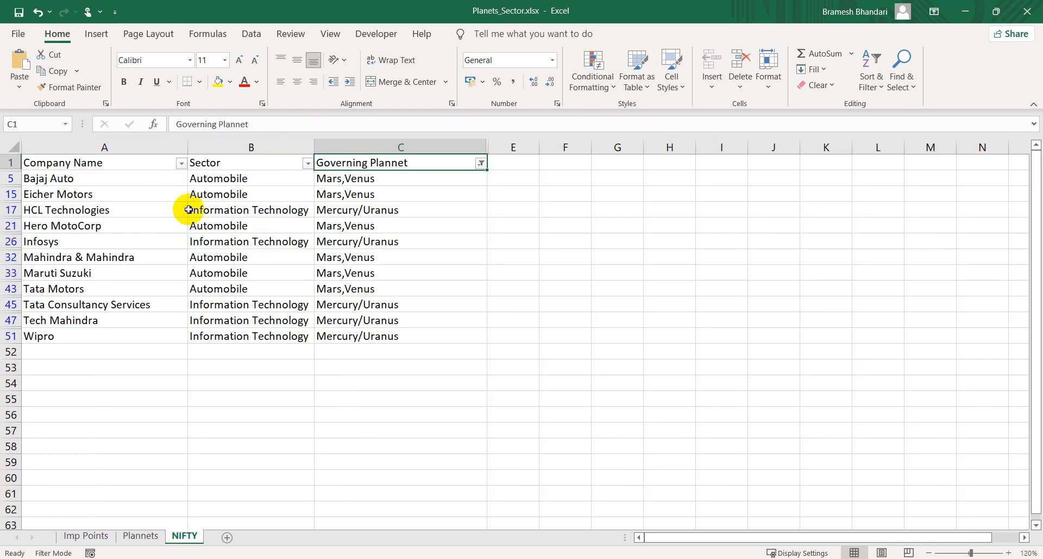
Step: Point out Bajaj Auto, Eicher Motors, Hero MotoCorp and their planets, then select the filtered A5:C51 company list
click(65, 180)
click(68, 197)
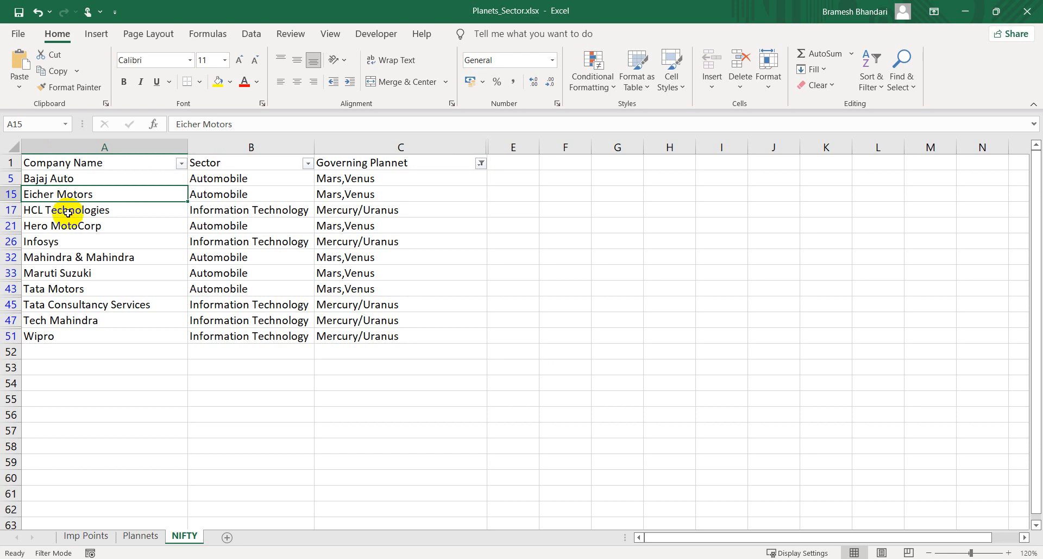
click(363, 210)
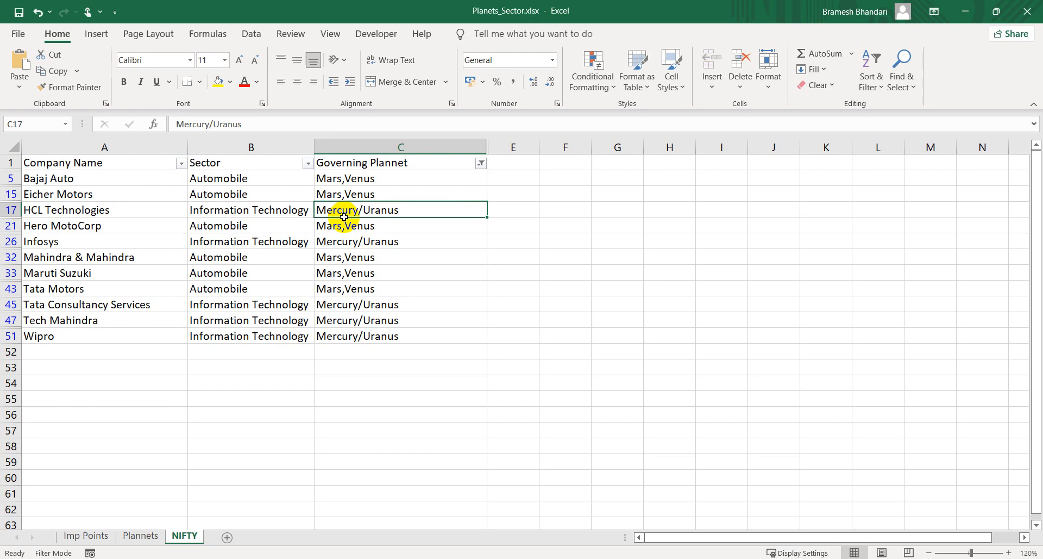
click(77, 228)
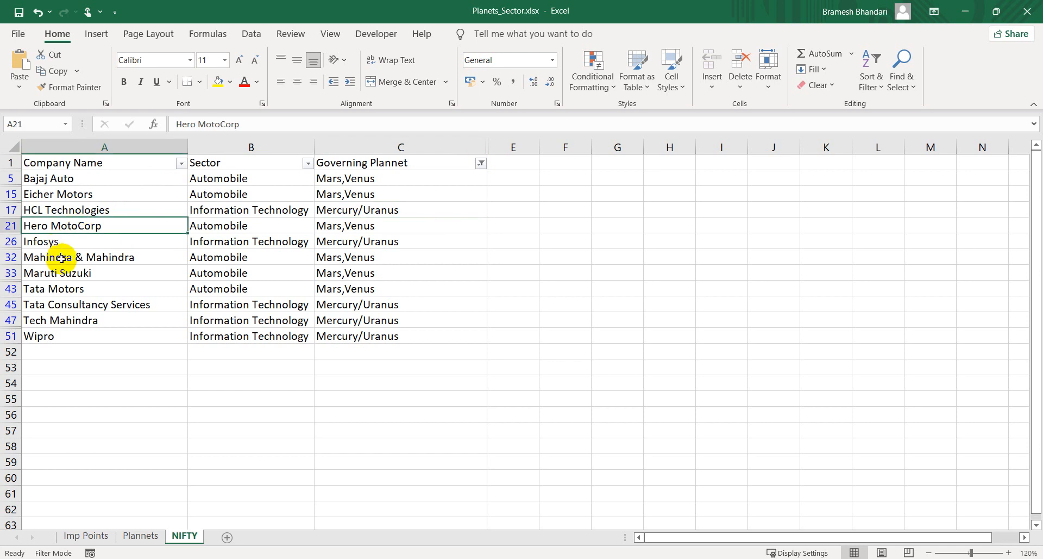
mouse_move(61, 178)
mouse_down()
mouse_move(115, 335)
mouse_move(373, 334)
mouse_up()
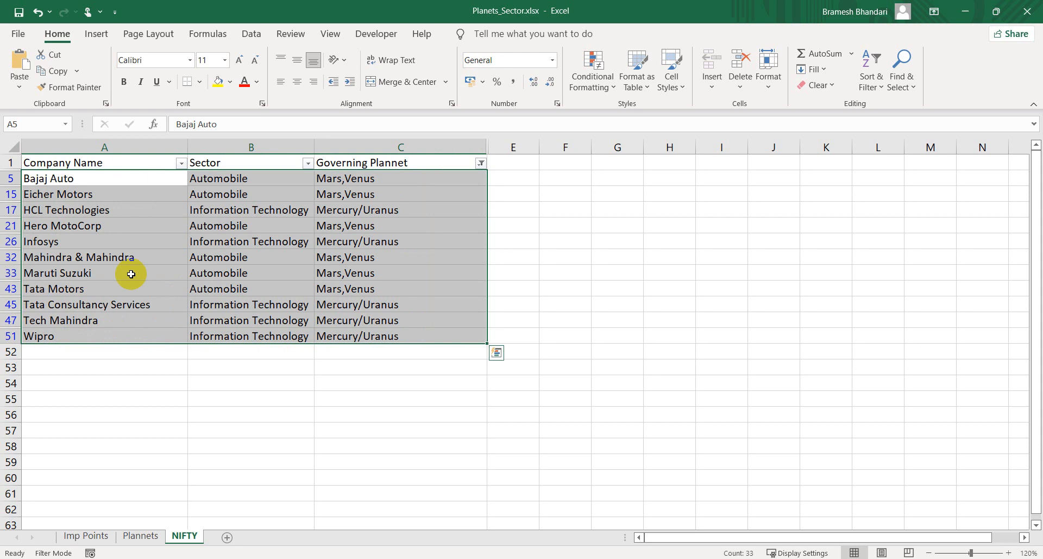
click(62, 286)
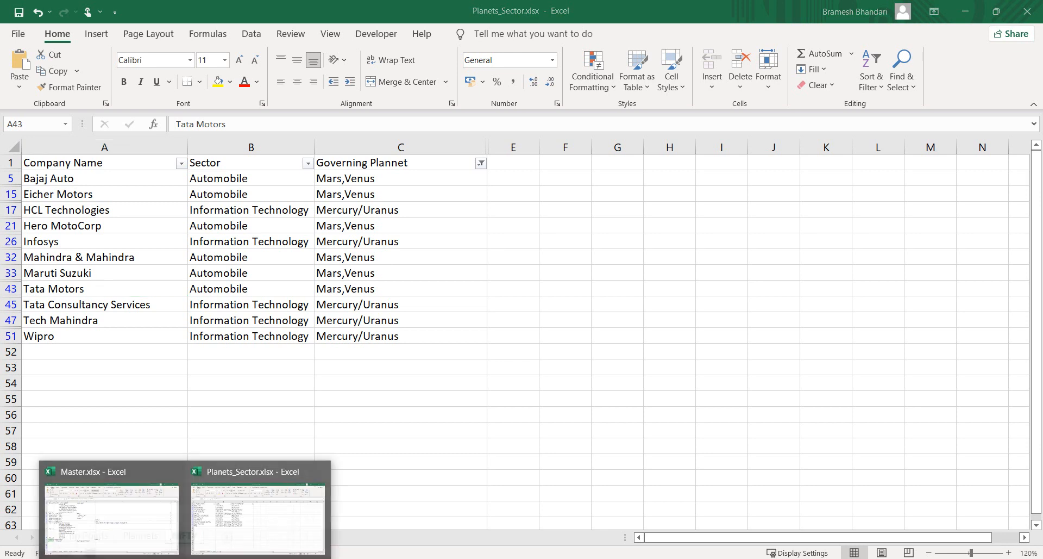
Step: Bring up Master.xlsx's Astro sheet and highlight the 18-Dec-21 event rows with the Rule 38 Mercury note
click(106, 520)
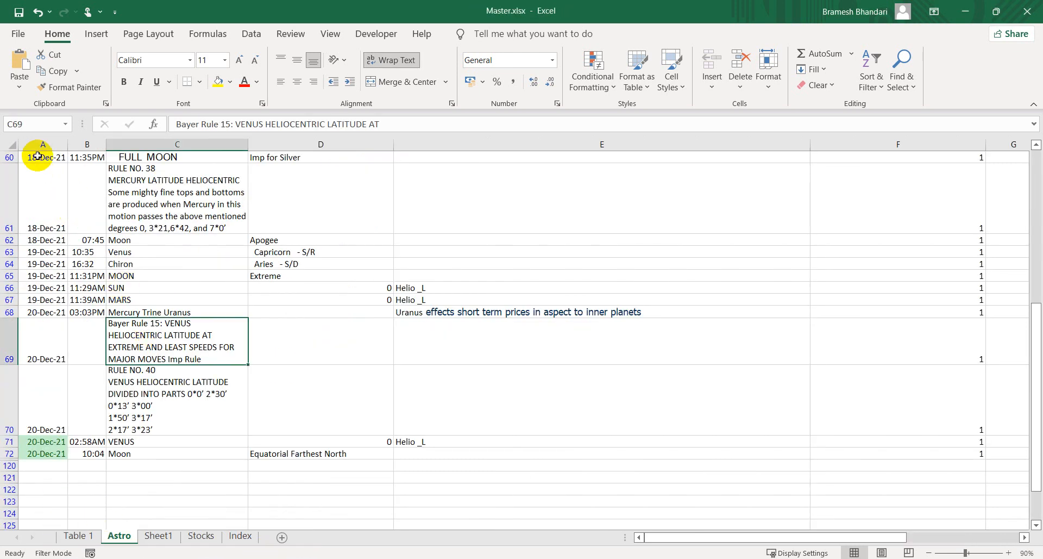
mouse_move(37, 157)
mouse_down()
mouse_move(67, 240)
mouse_move(267, 239)
mouse_up()
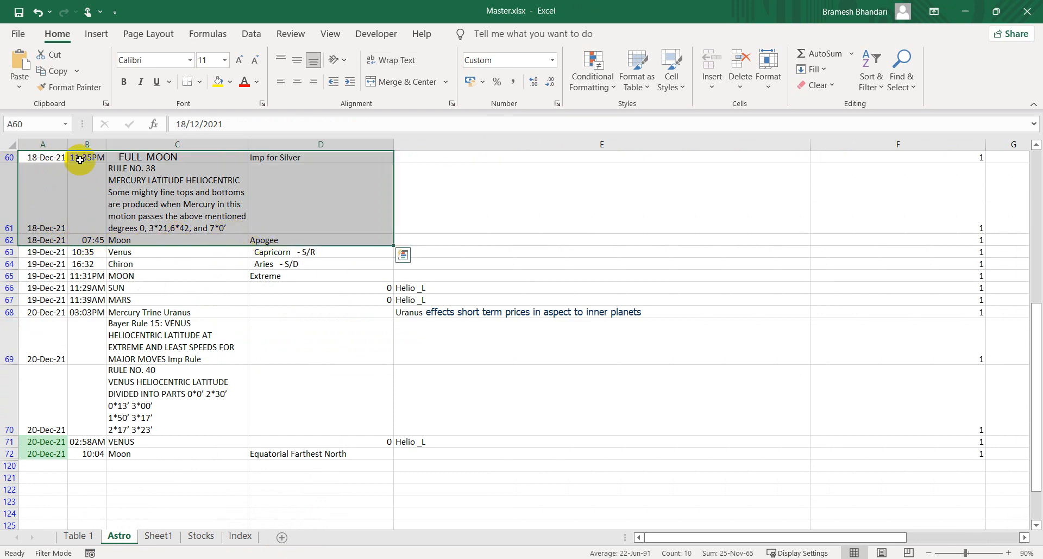
click(136, 194)
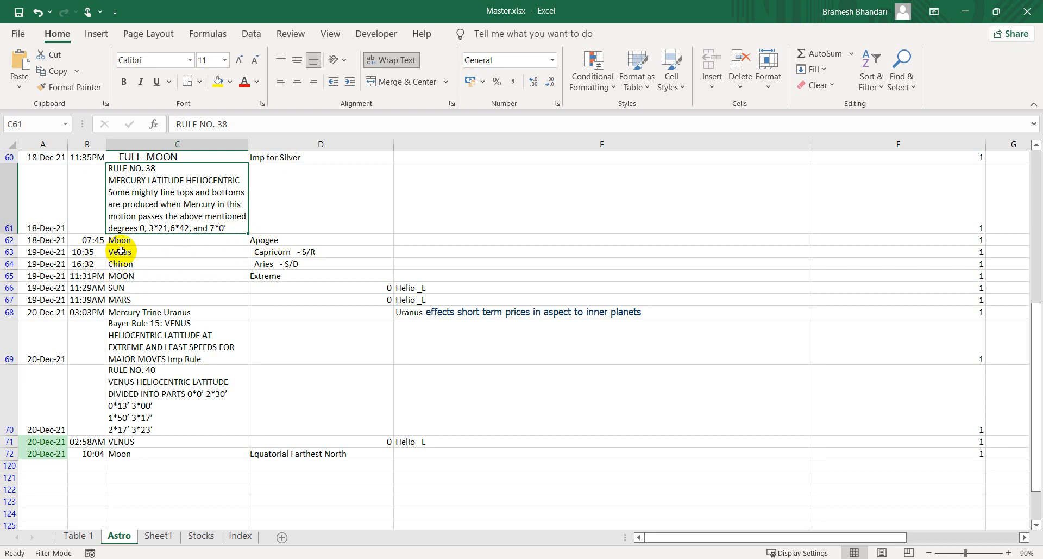
Step: Highlight the 19-Dec-21 Venus Capricorn, Chiron Aries and Mercury Trine Uranus events
click(246, 248)
drag(247, 248, 282, 254)
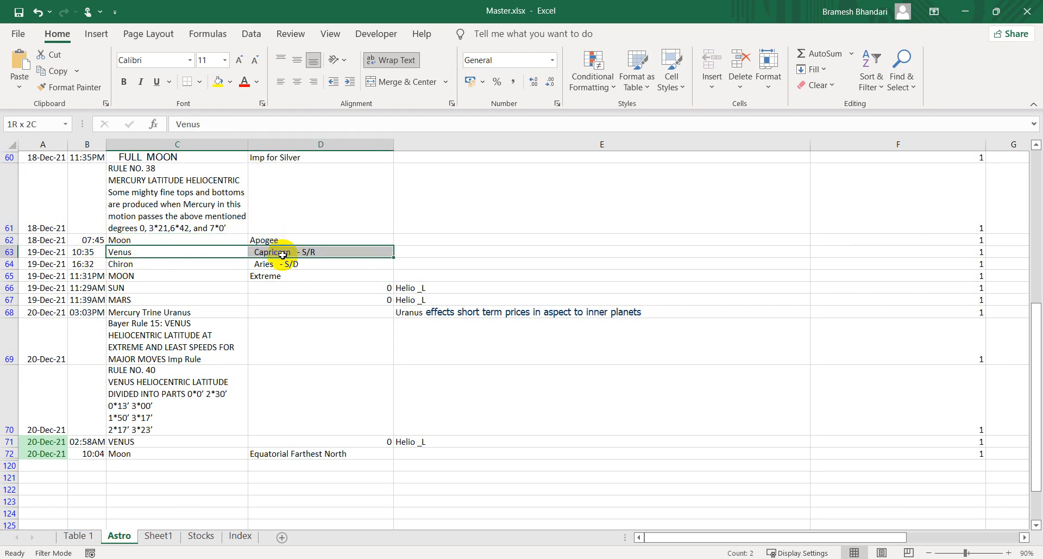
drag(142, 264, 300, 260)
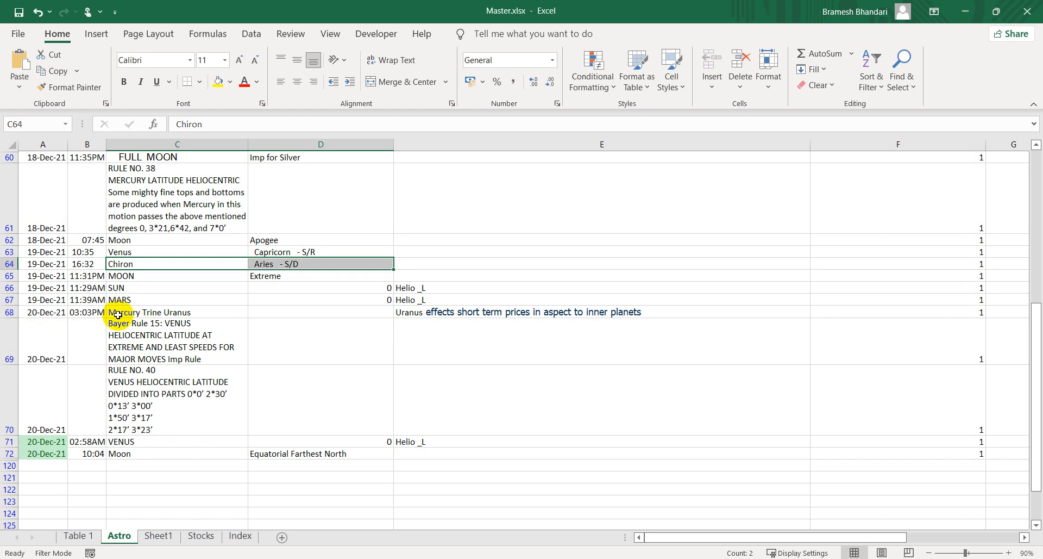
click(130, 314)
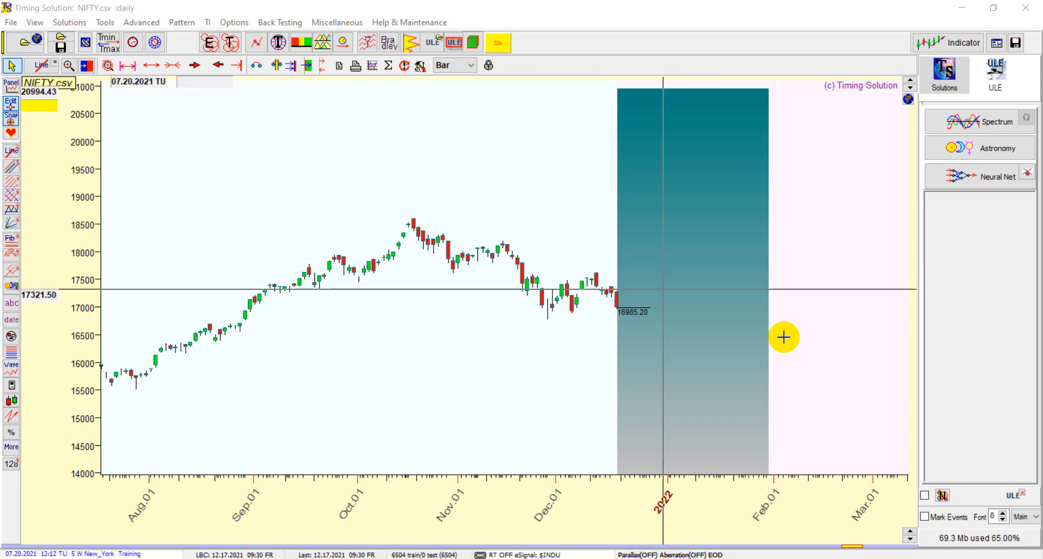
click(1011, 493)
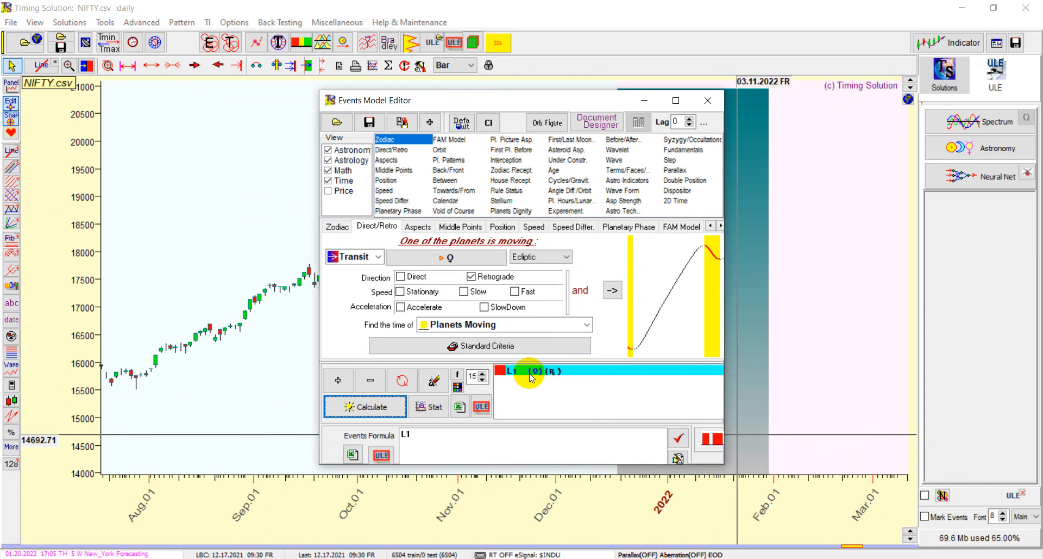
click(644, 99)
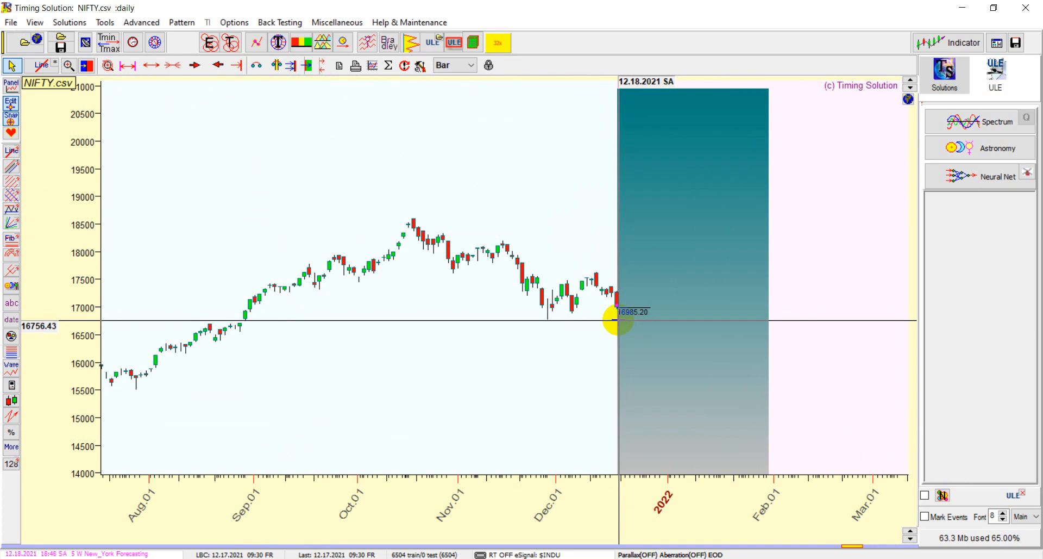
click(217, 69)
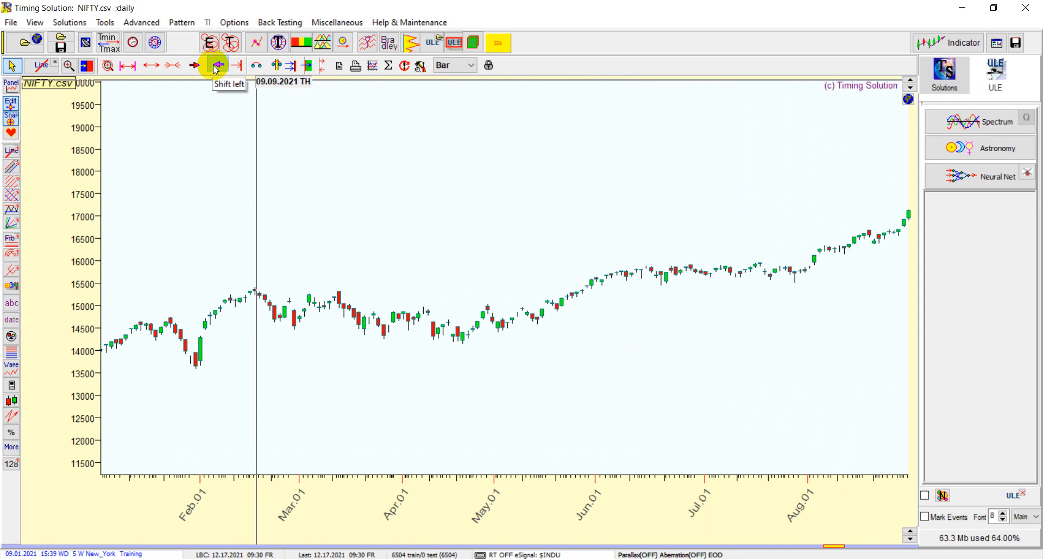
click(216, 68)
click(216, 68)
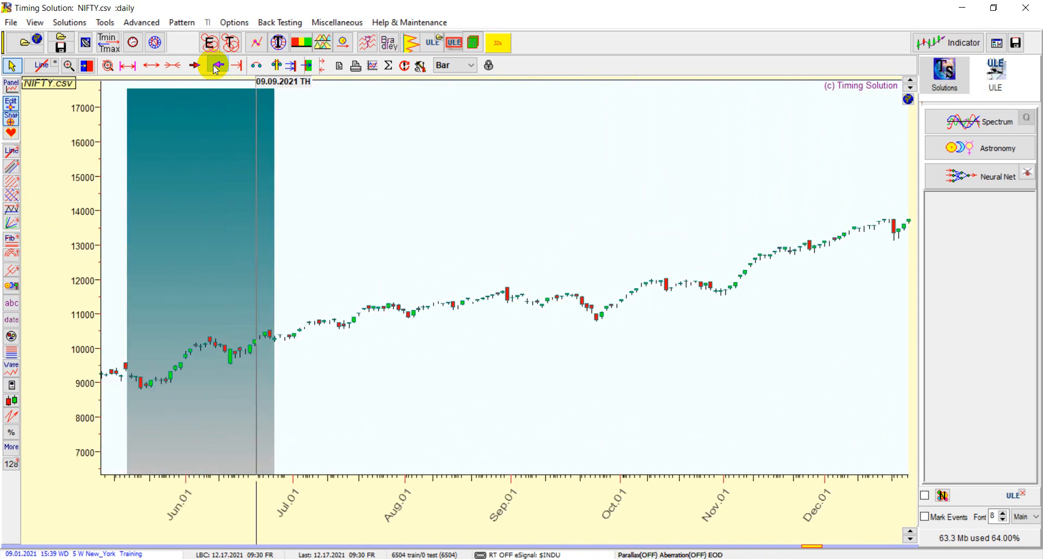
click(216, 68)
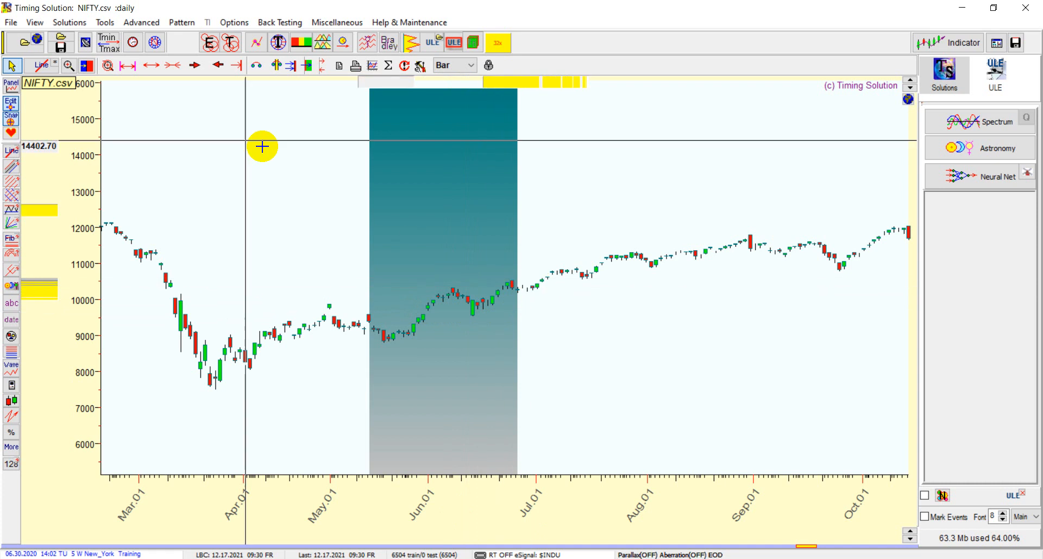
click(218, 65)
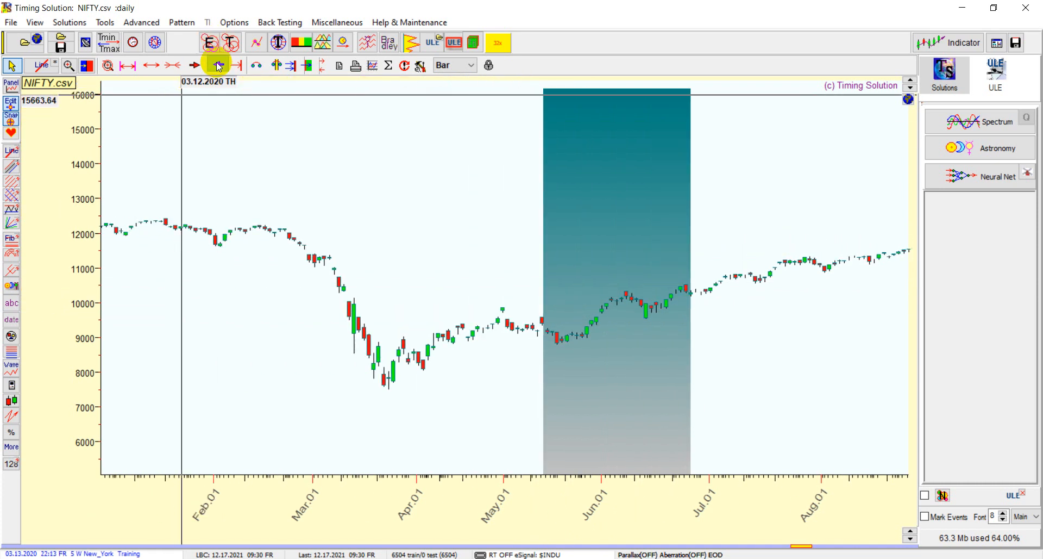
click(218, 66)
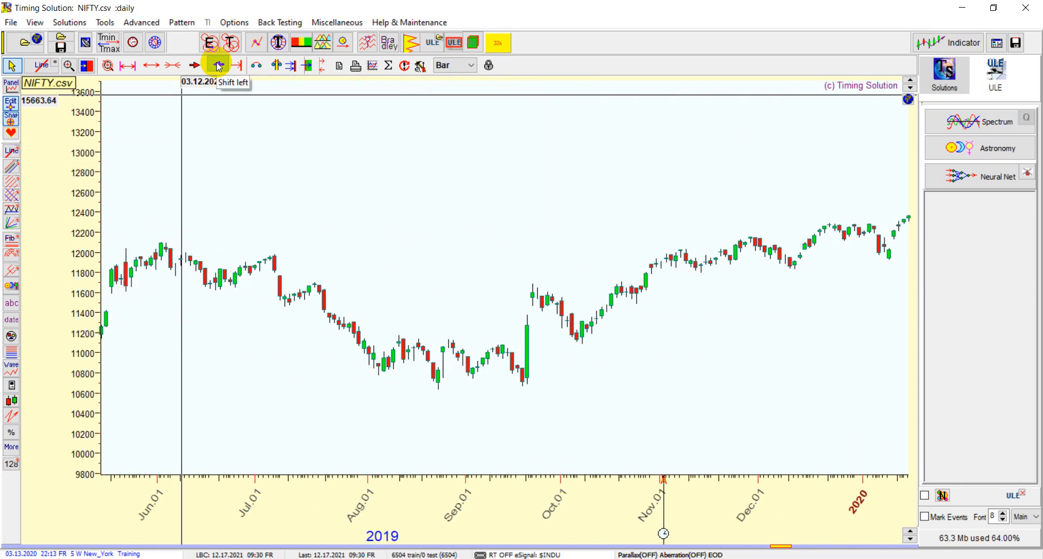
click(218, 65)
click(219, 65)
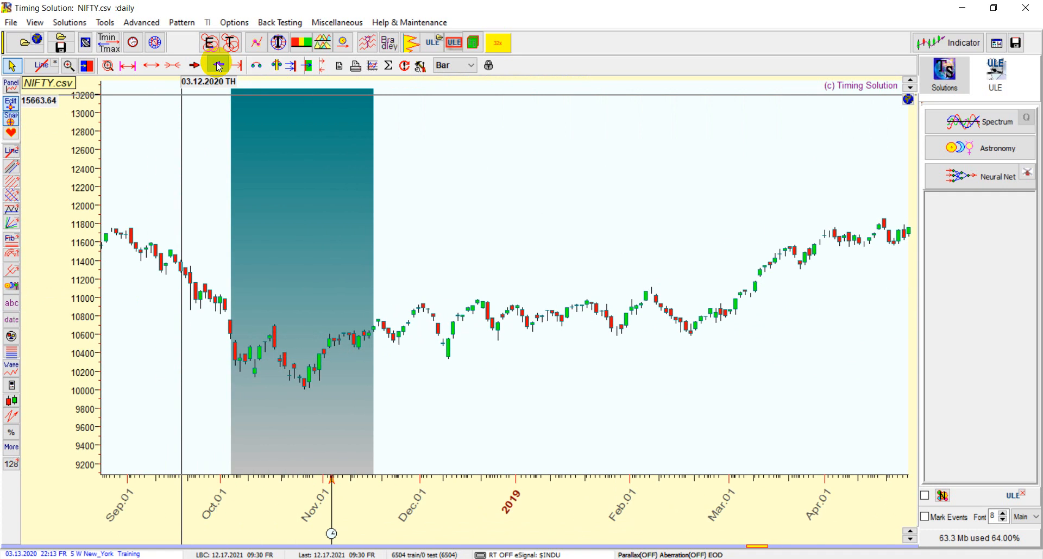
click(218, 66)
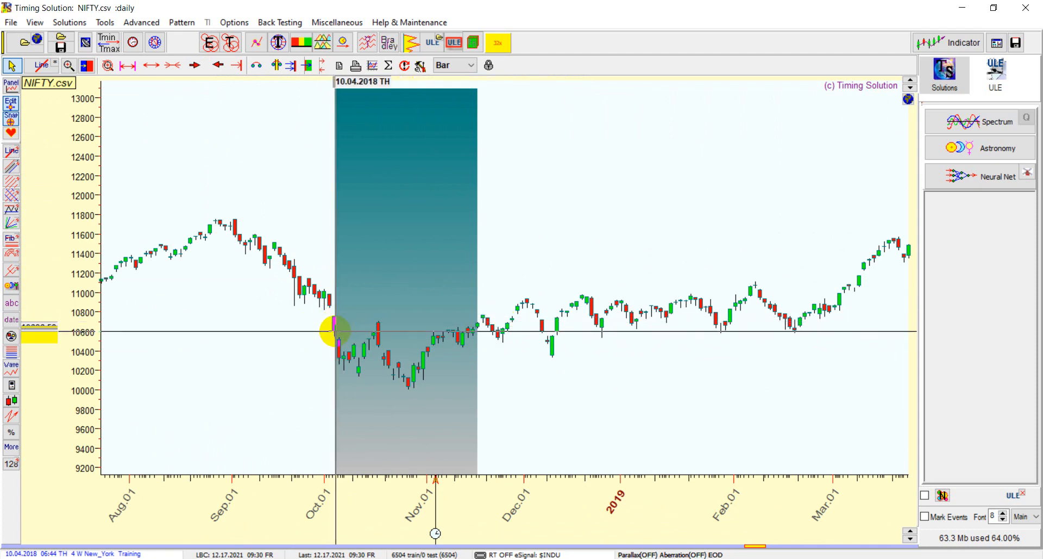
click(236, 65)
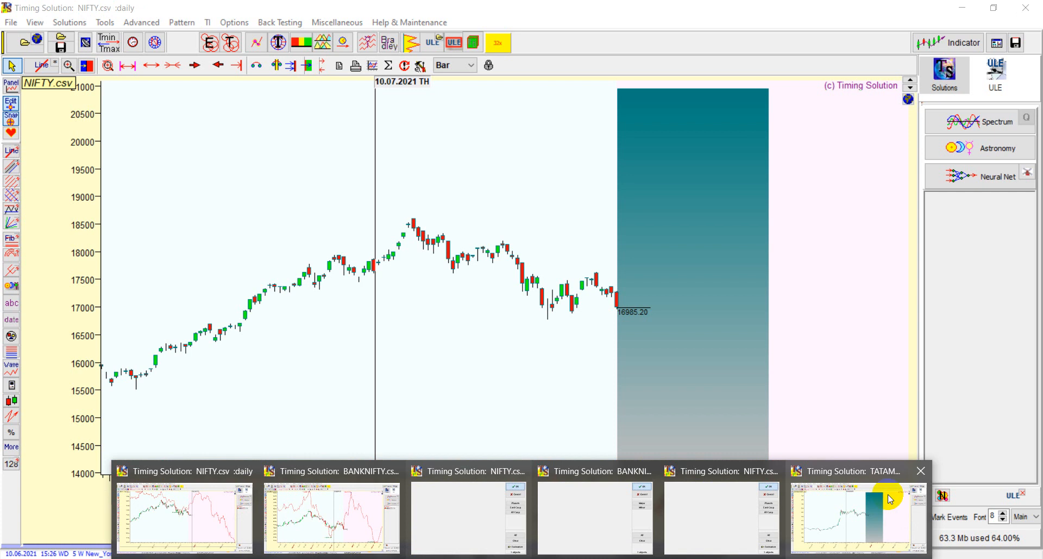
Step: Scroll the TATAMOTORS chart back through earlier price history, then jump to the latest prices
click(823, 498)
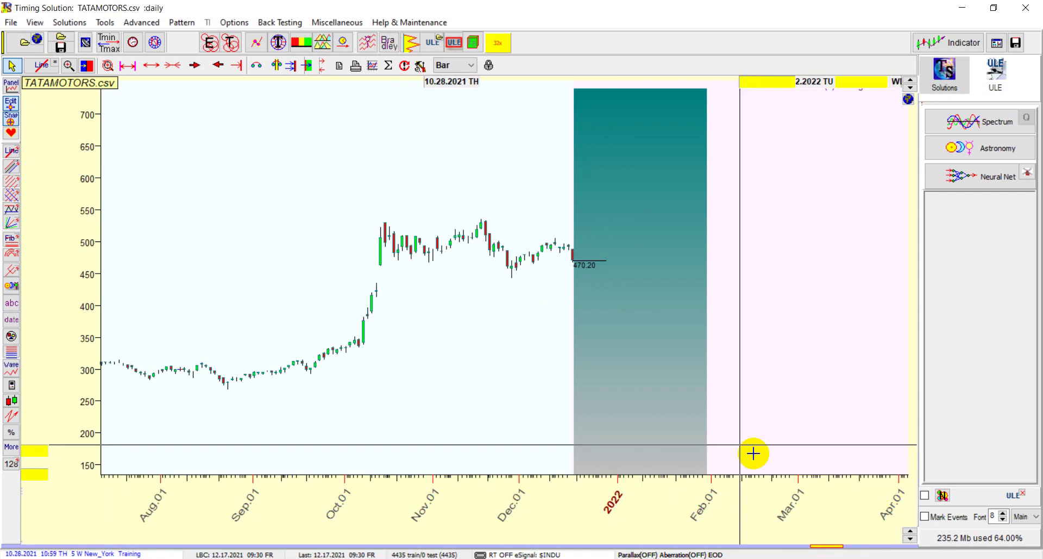
click(220, 67)
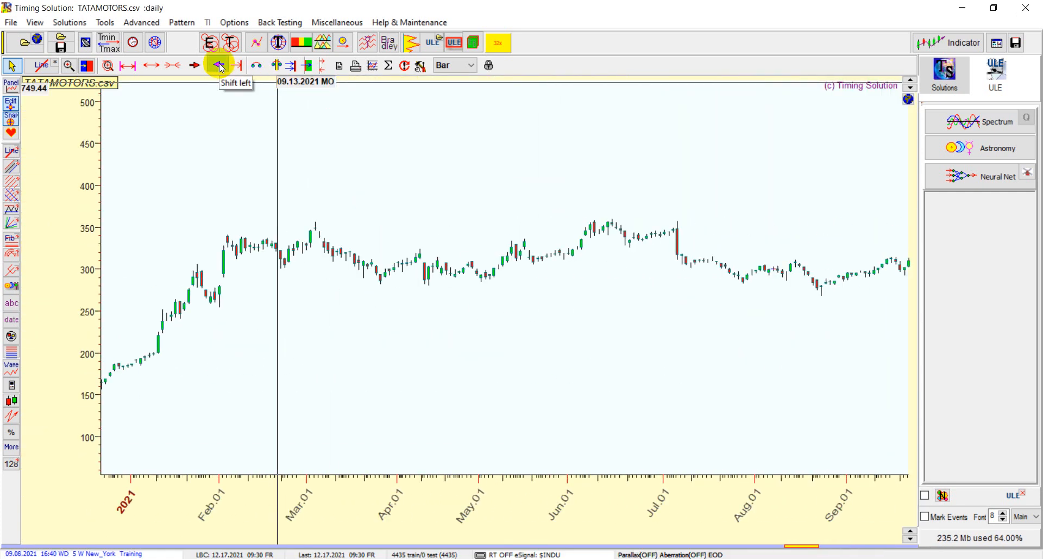
click(219, 67)
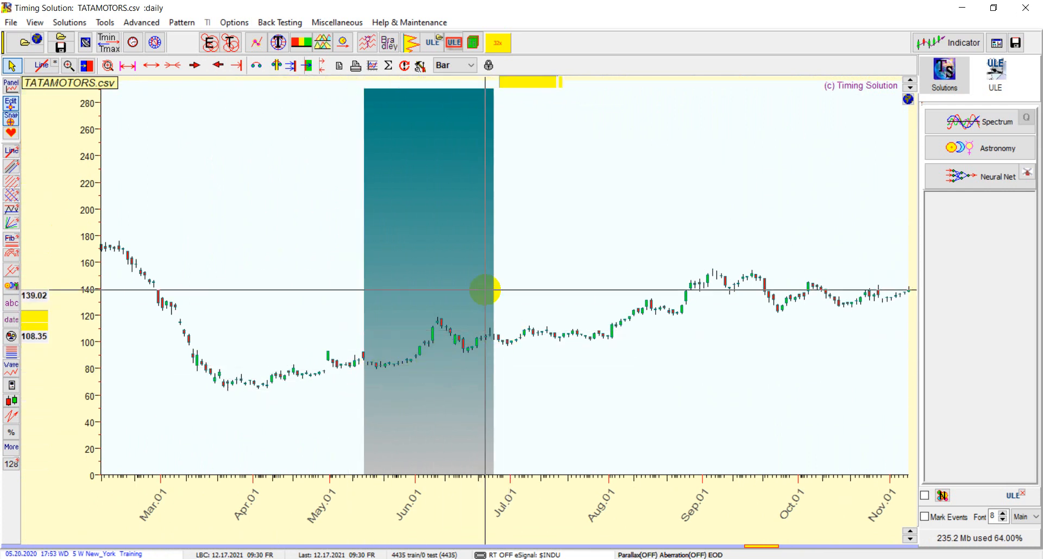
click(216, 65)
click(217, 66)
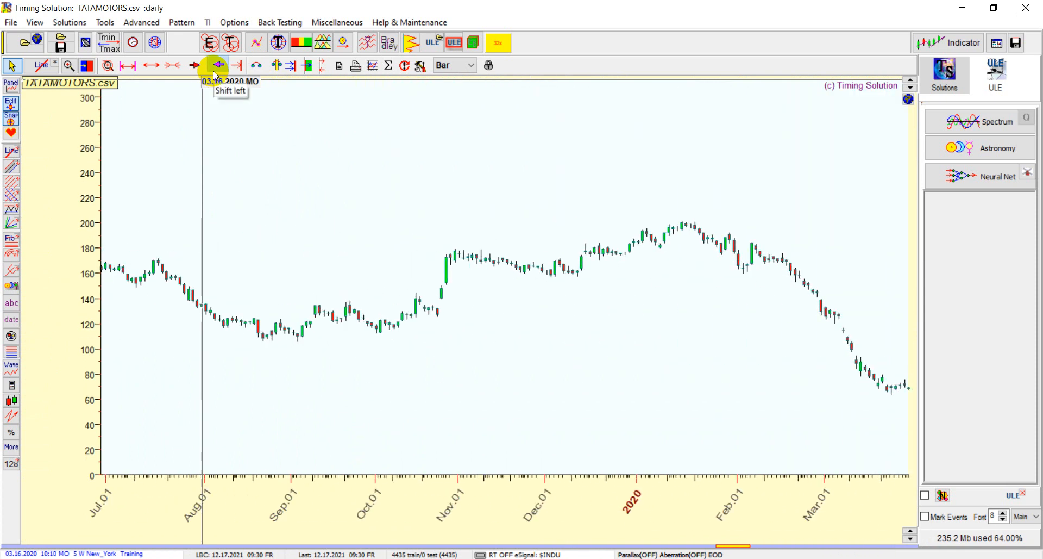
click(217, 66)
click(217, 65)
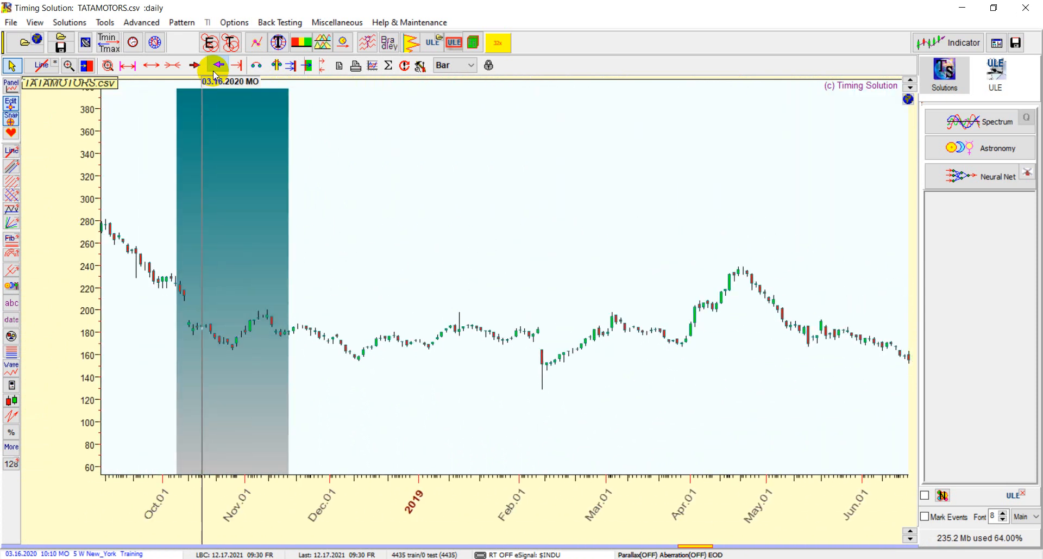
click(217, 65)
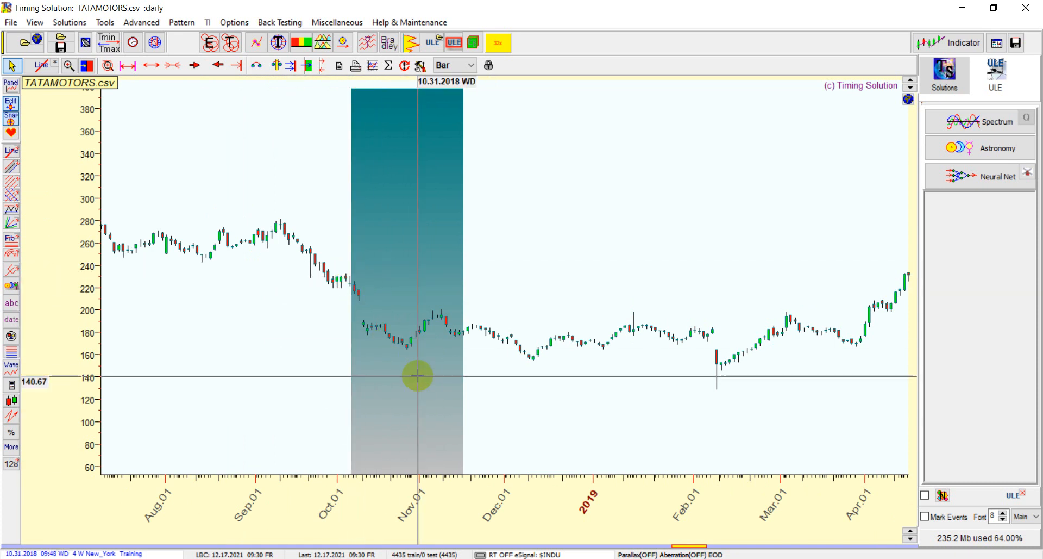
click(236, 65)
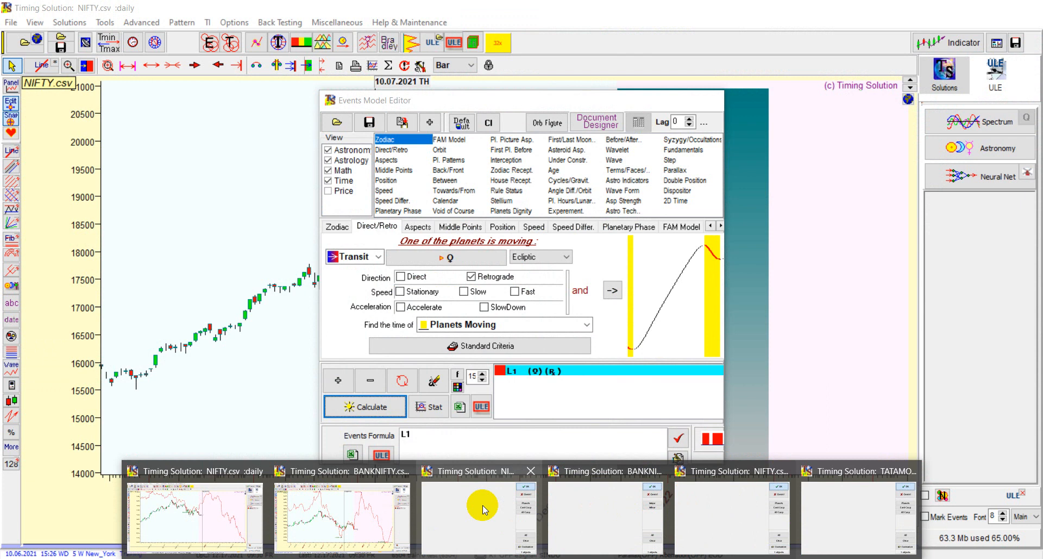
Step: Show the BANKNIFTY chart with the Events Model Editor closed so the Full Moon lines are visible
click(604, 503)
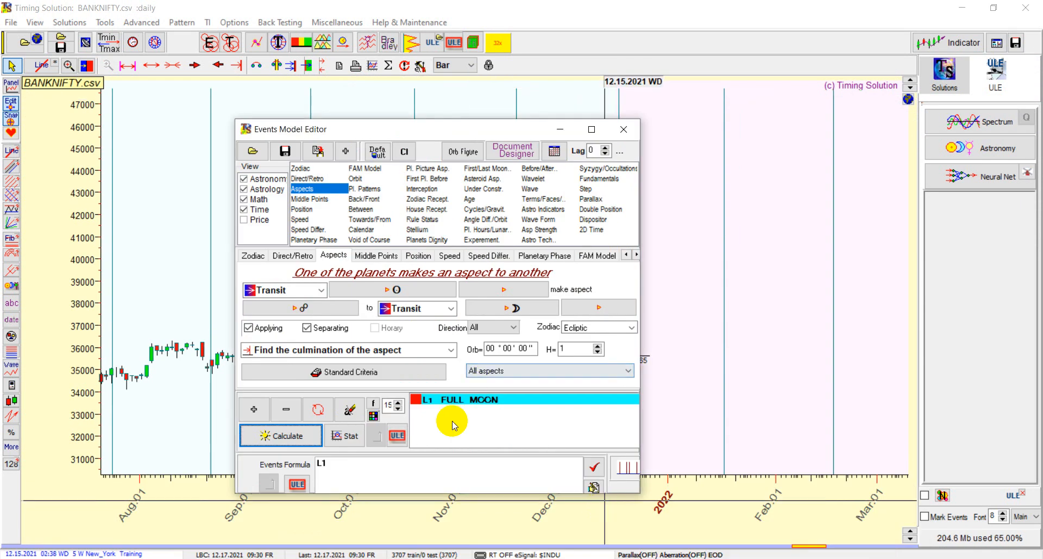
click(560, 129)
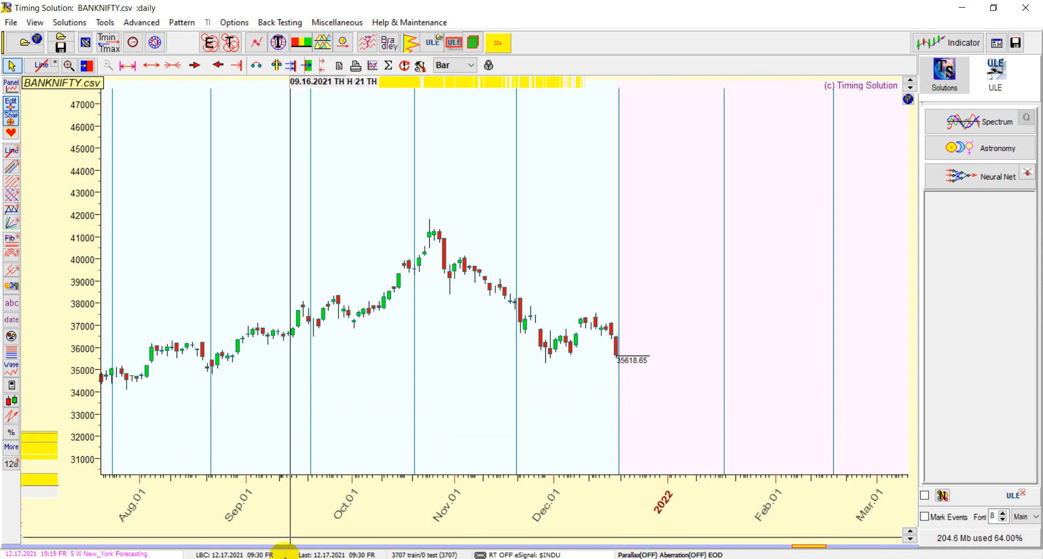
click(543, 329)
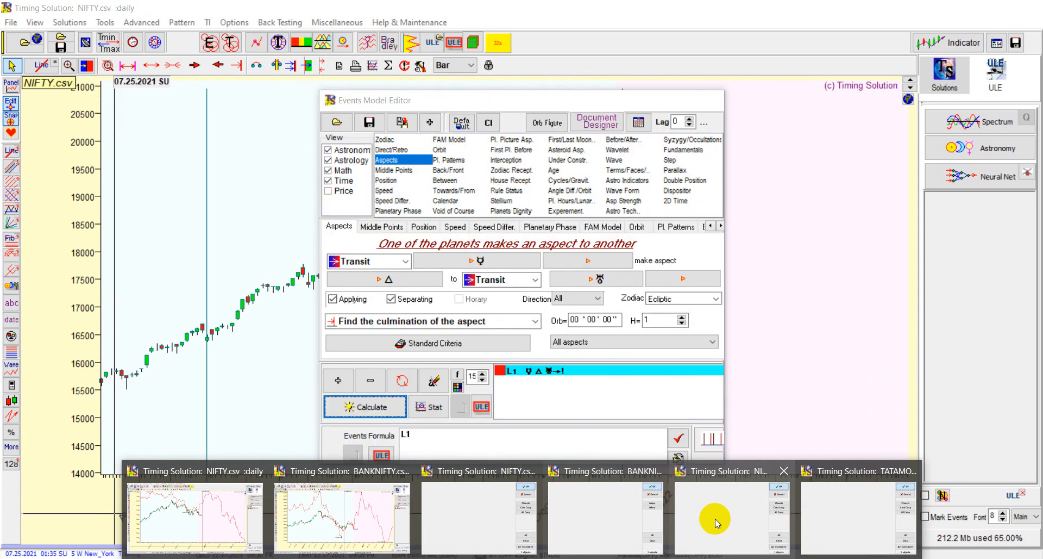
Step: Review the NIFTY astro event chart, then bring up the Gannalyst NIFTY Gann-angle chart
click(715, 518)
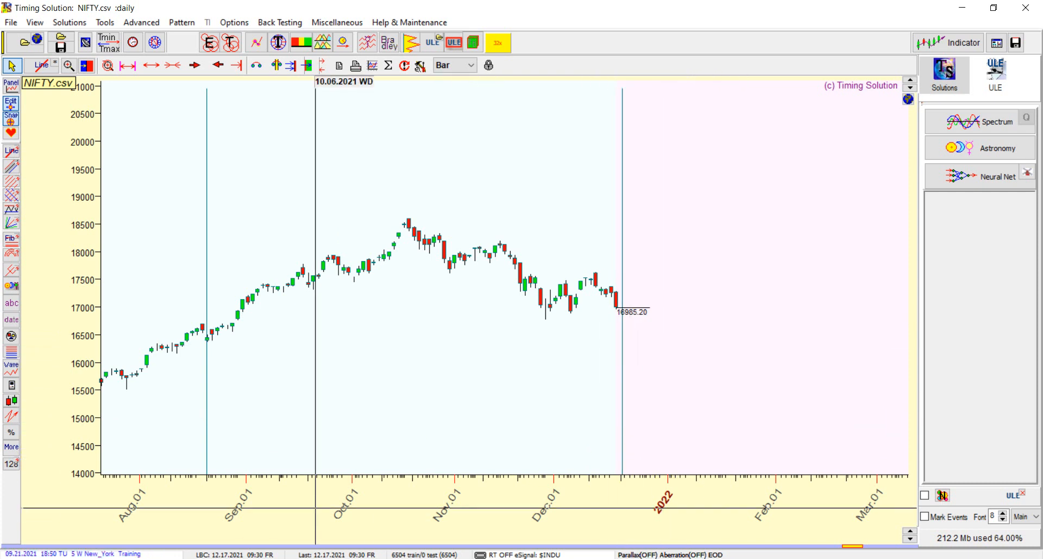
click(87, 499)
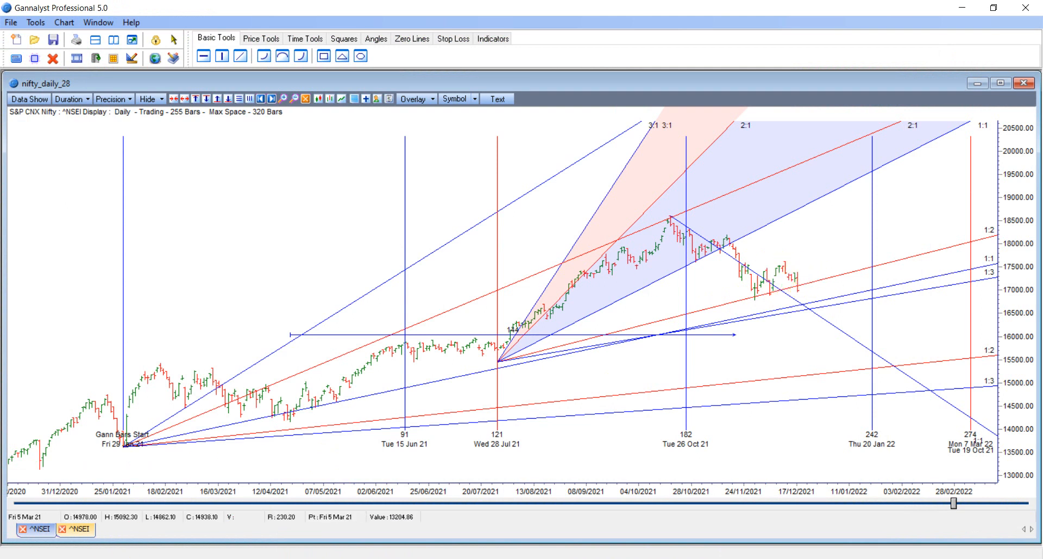
Step: Open the bn_pts_16_nov Bank Nifty Gann chart, adjust its 166-bar Time Range lines, then move to NinjaTrader
mouse_move(39, 528)
click(245, 487)
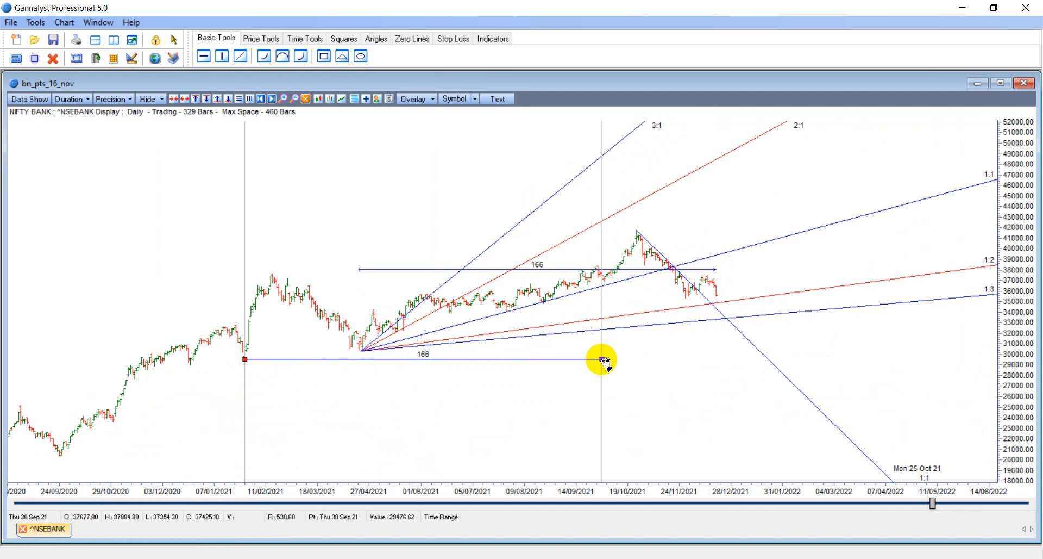
mouse_move(601, 359)
mouse_down()
mouse_move(592, 359)
mouse_move(601, 359)
mouse_up()
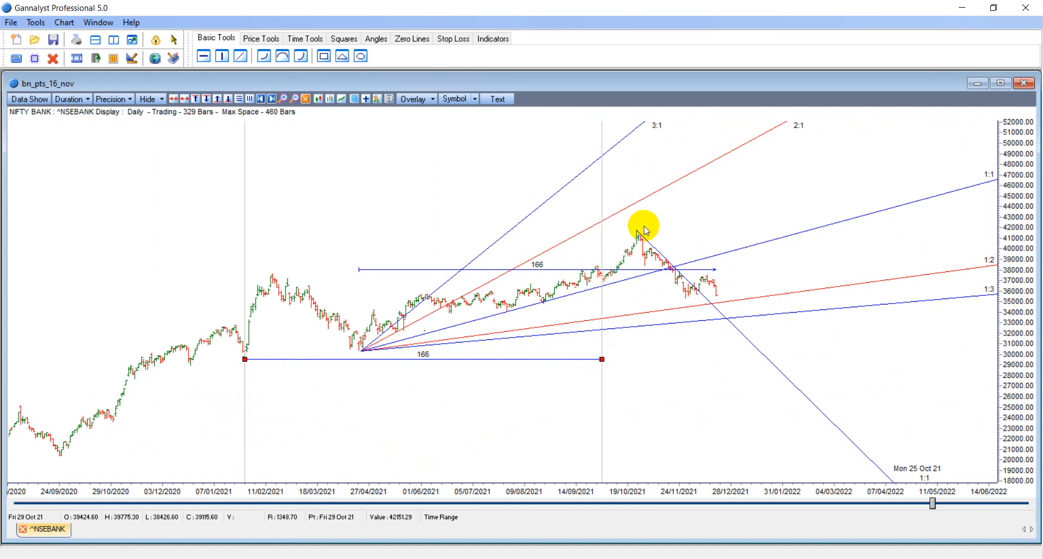
click(717, 270)
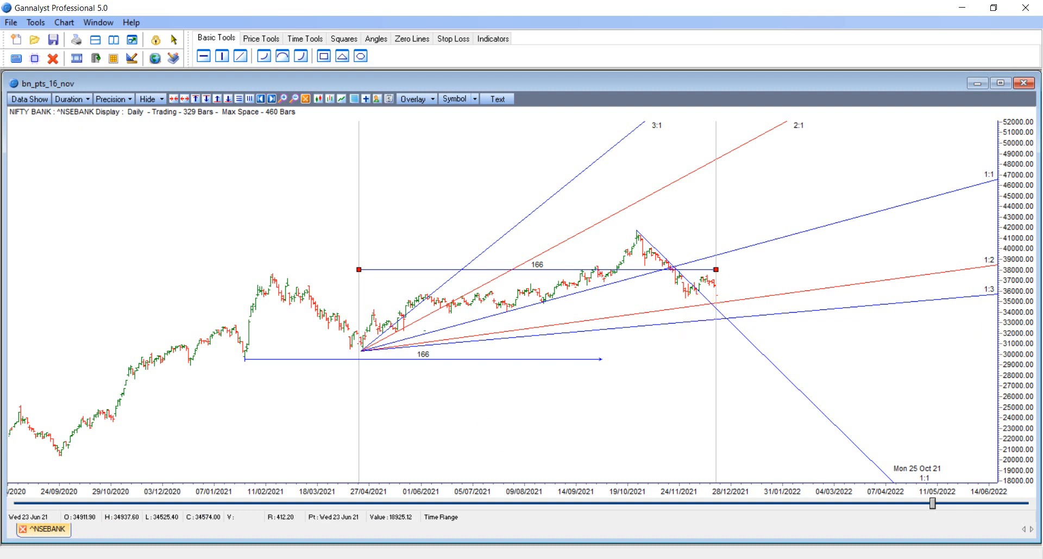
click(332, 505)
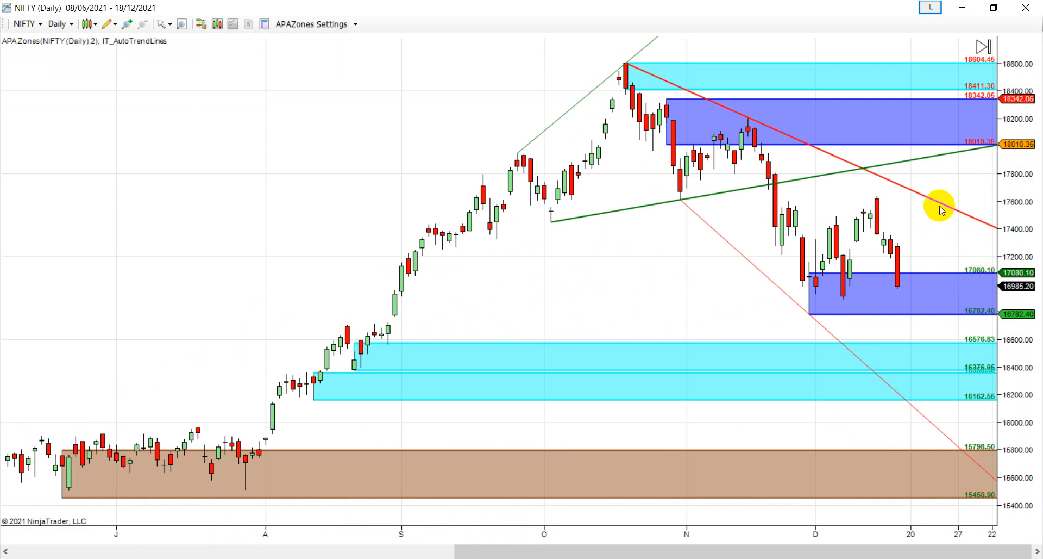
Step: Review the BANKNIFTY supply/demand zones chart, then bring up the Timing Solution NIFTY.csv neural forecast
click(320, 558)
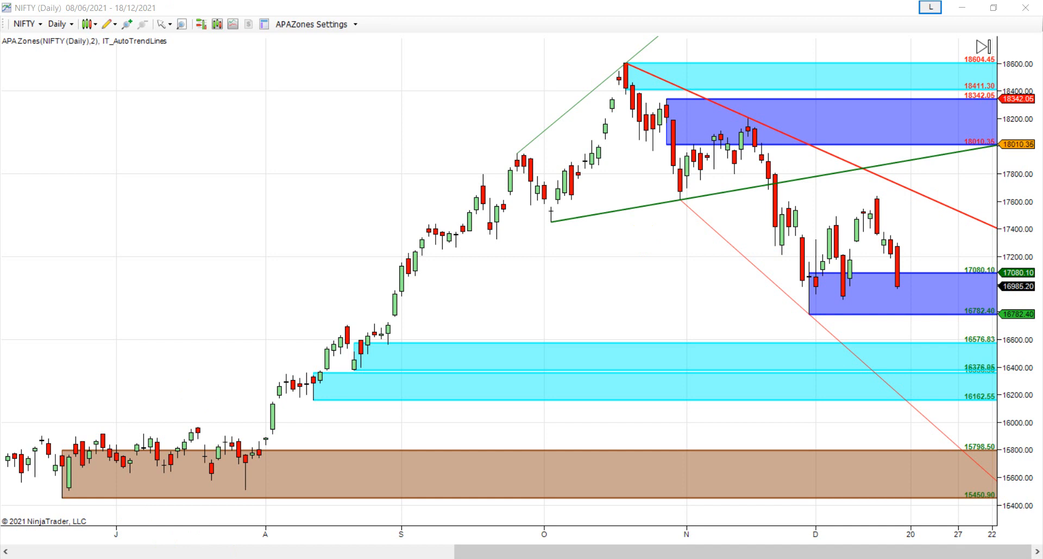
click(465, 504)
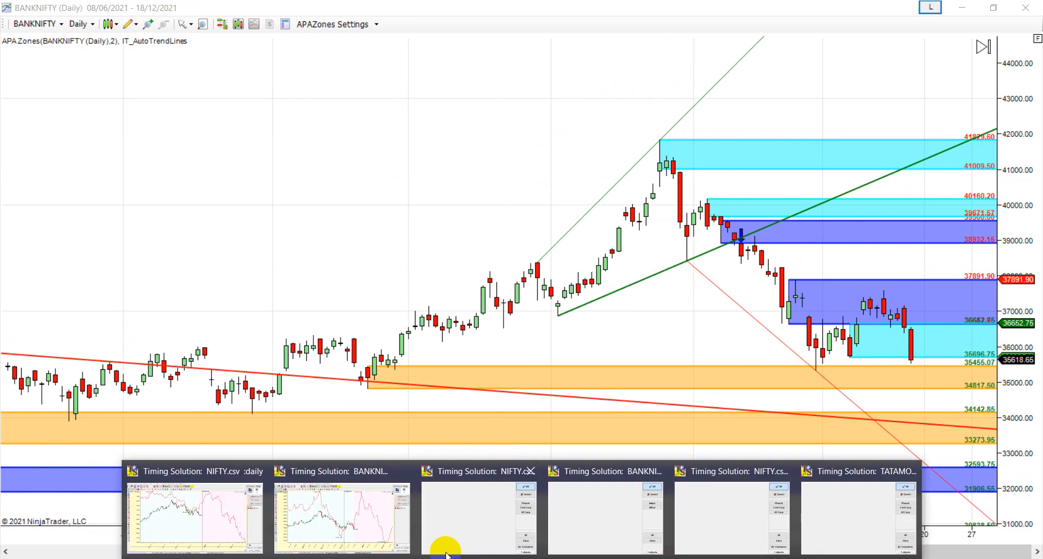
click(192, 511)
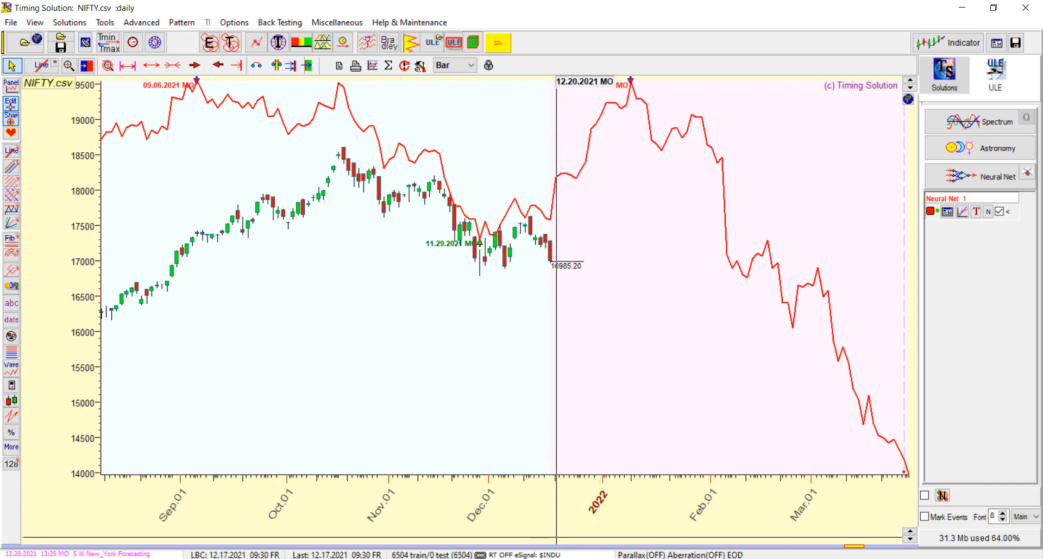
Step: View the BANKNIFTY neural forecast, then Alt+Tab to the usd.csv forecast chart
click(342, 505)
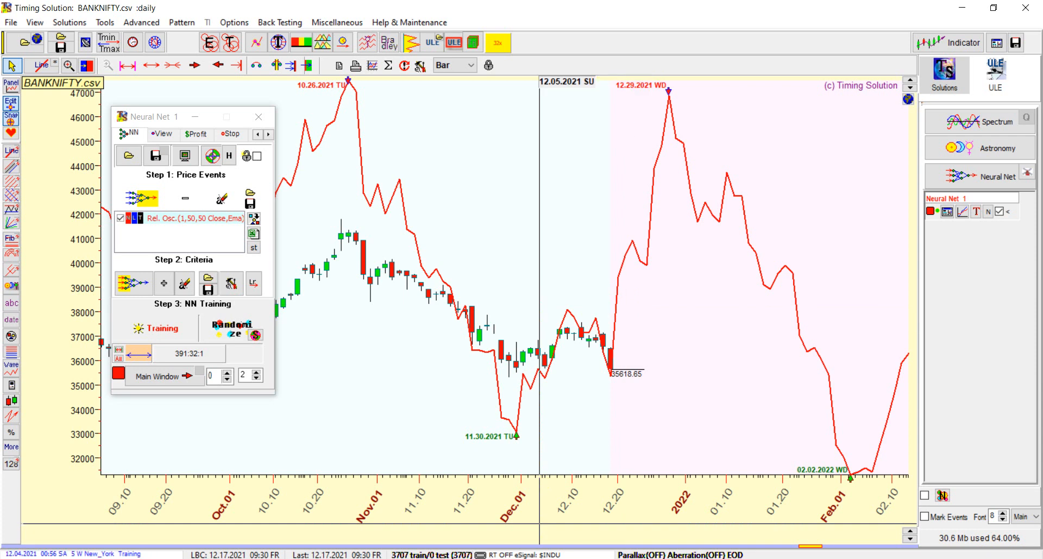
key(alt+Tab)
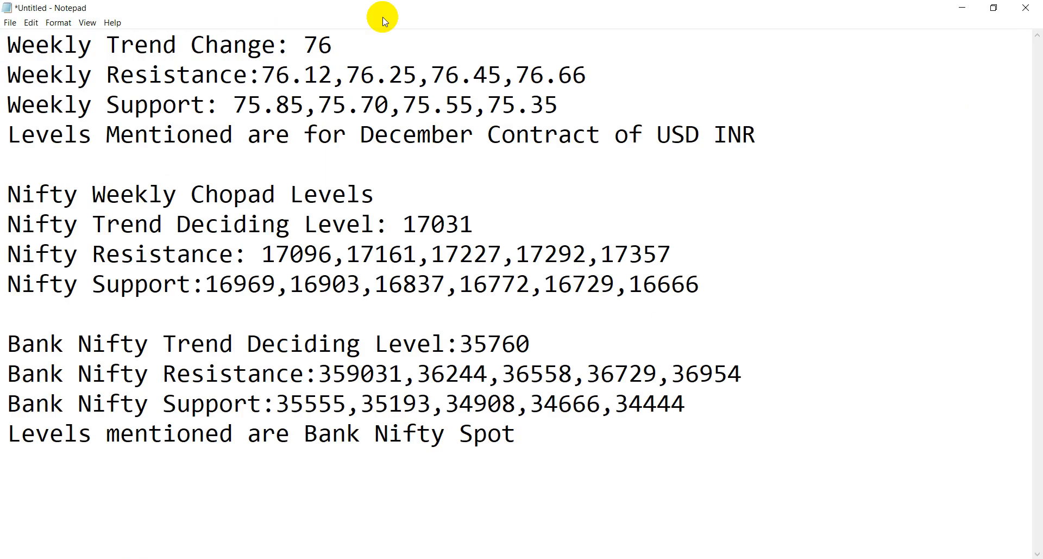
Step: Highlight the Weekly Trend Change line, USD INR levels, Nifty 17031 level, resistances, supports and Bank Nifty trend level
drag(359, 42, 5, 42)
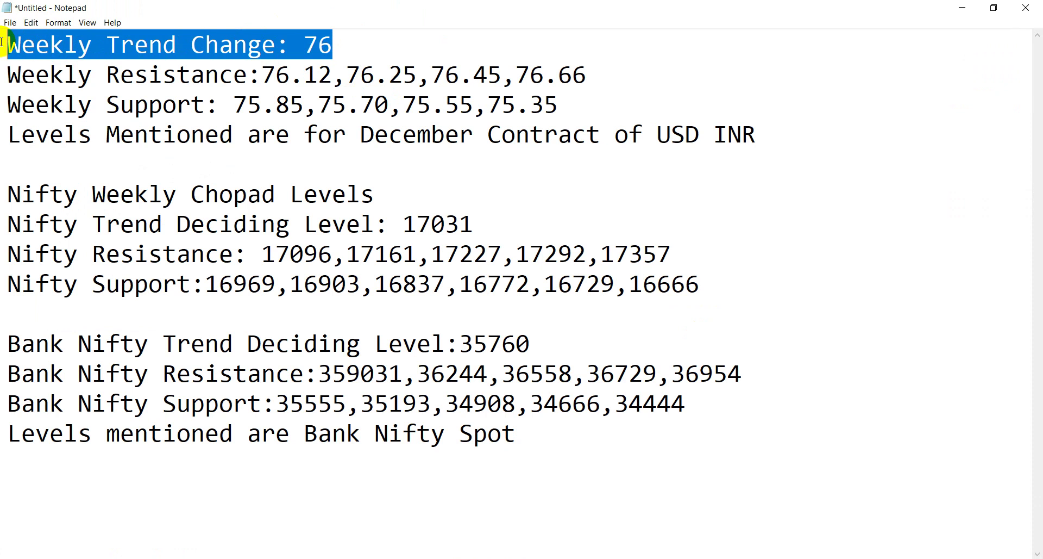
click(295, 40)
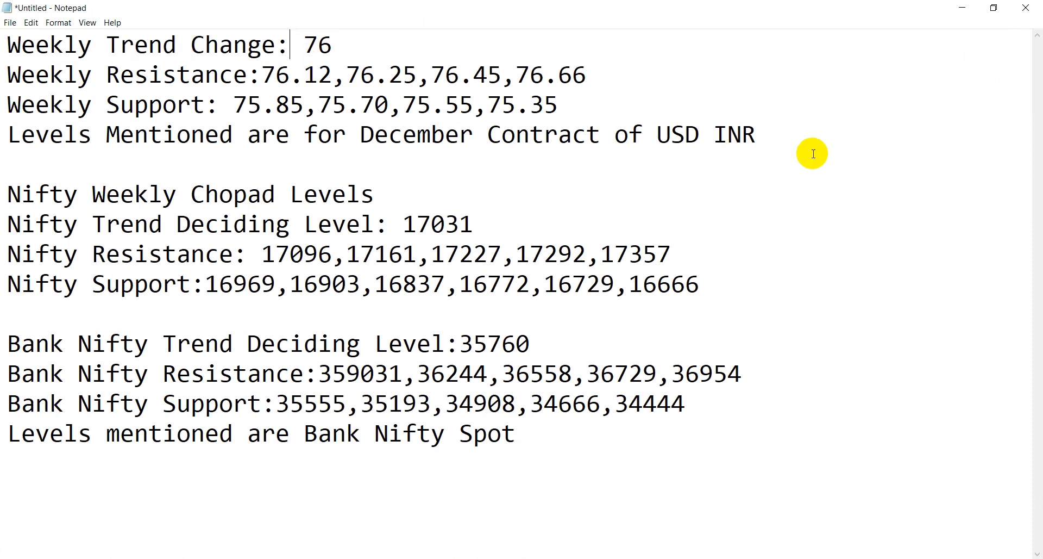
mouse_move(758, 140)
mouse_down()
mouse_move(98, 120)
mouse_move(8, 11)
mouse_up()
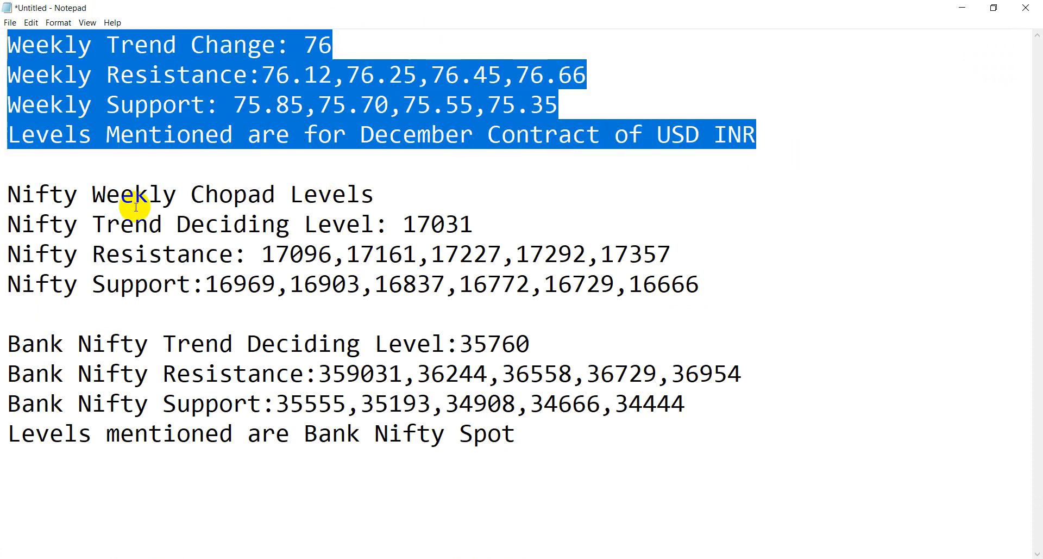
drag(404, 225, 508, 225)
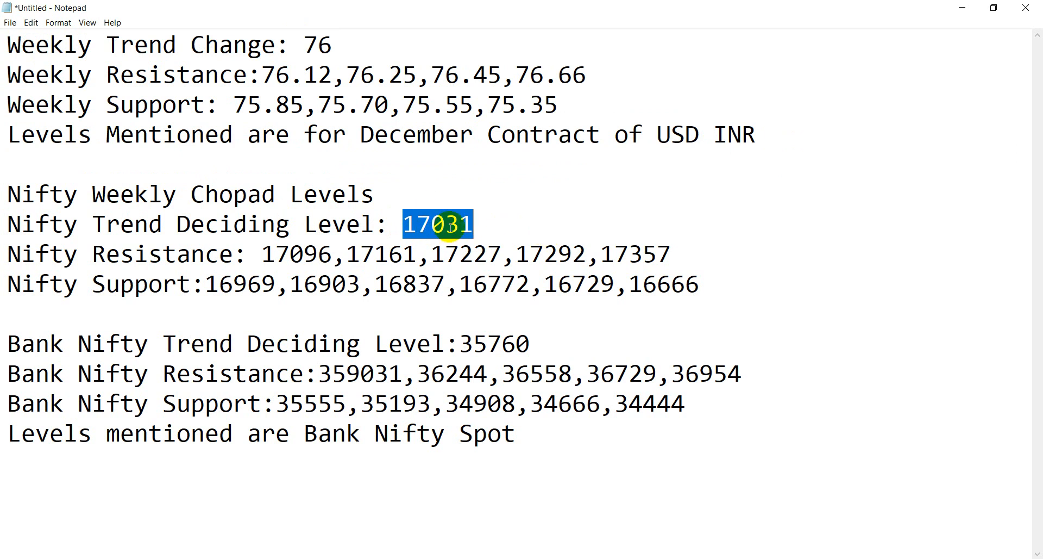
drag(247, 256, 729, 256)
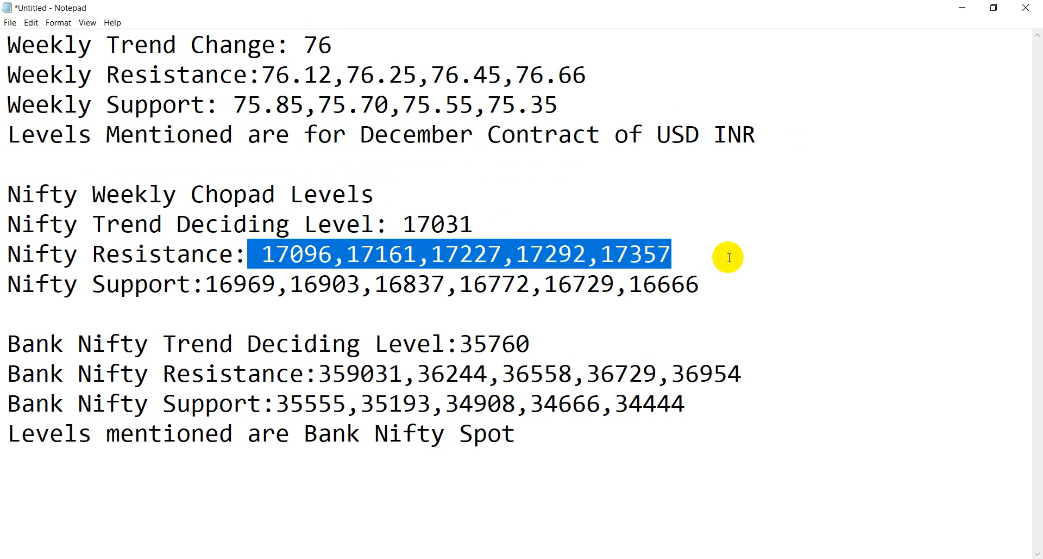
drag(716, 297, 170, 286)
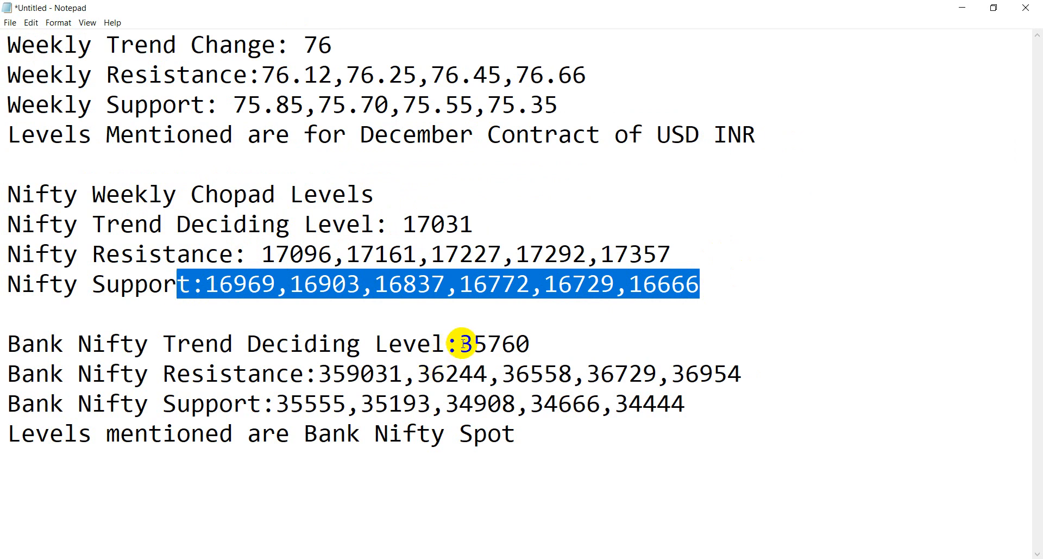
drag(461, 344, 559, 342)
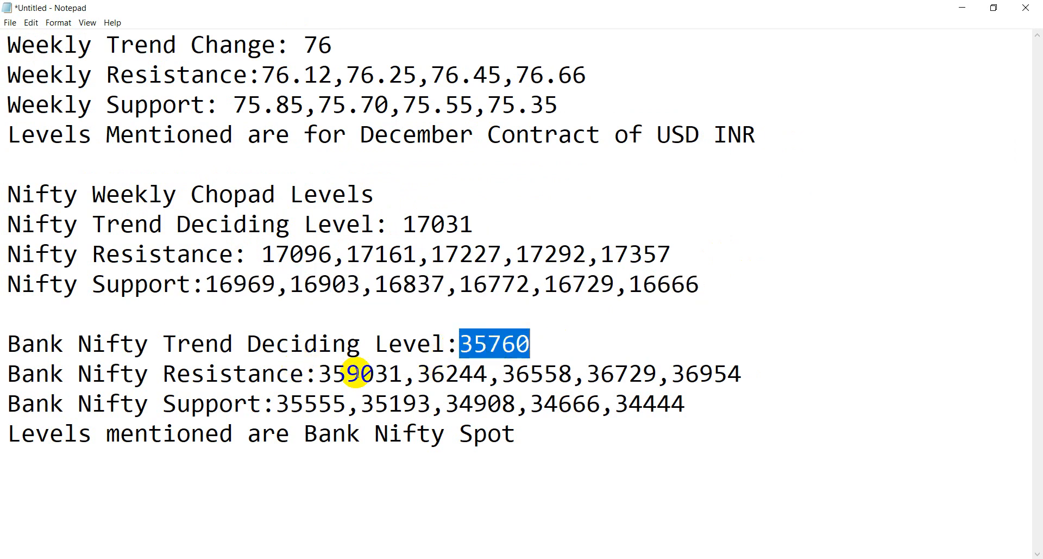
Step: Correct the first Bank Nifty resistance from 359031 to 35931
click(374, 373)
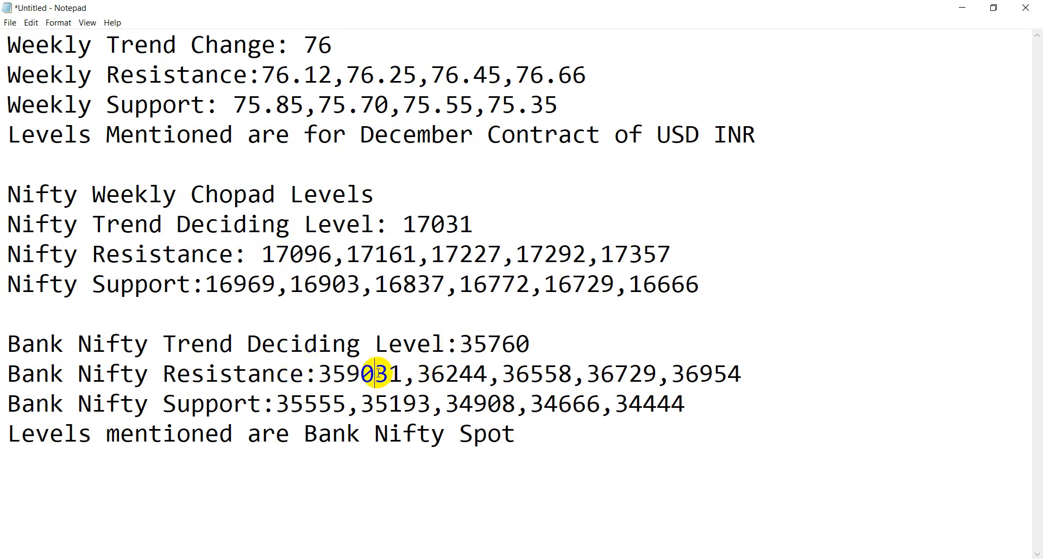
key(BackSpace)
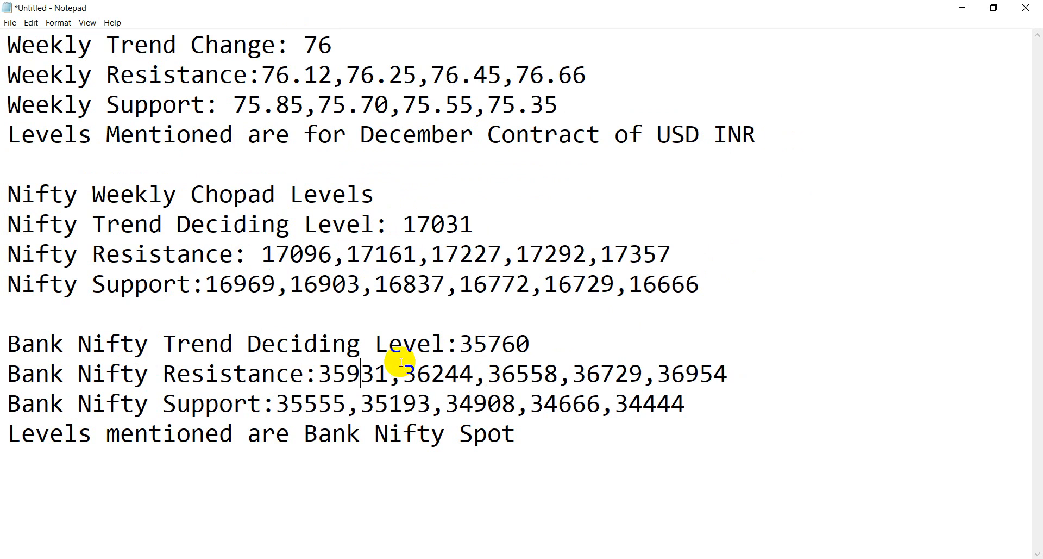